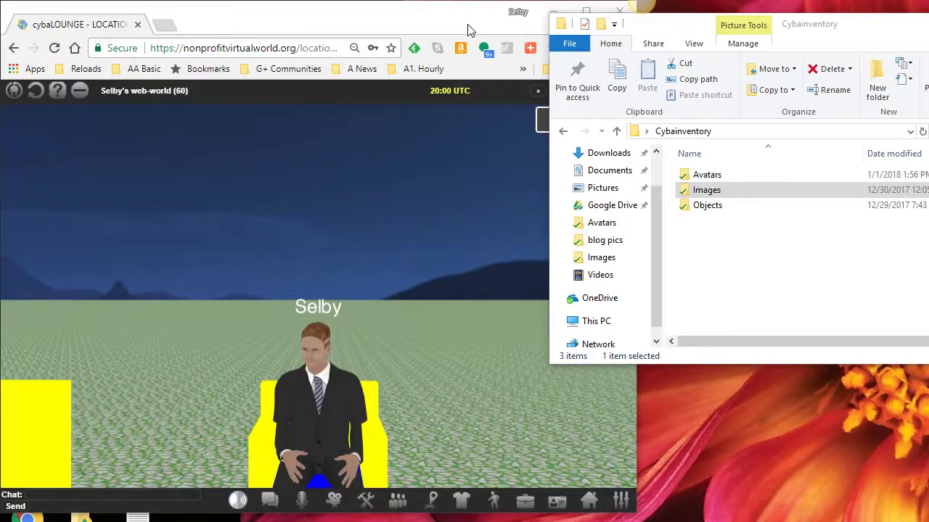
Stop the avatar's sitting animation and walk it off the brown platform onto the open ground.
click(468, 30)
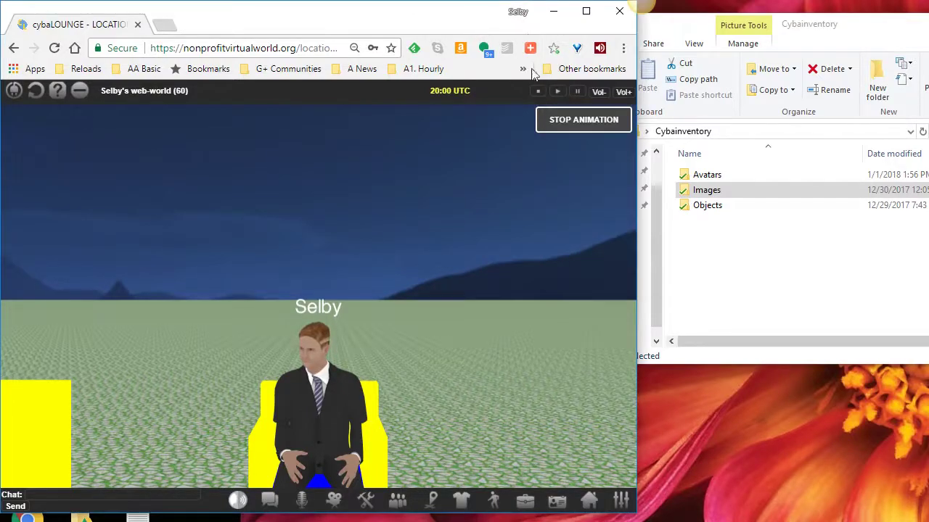
click(588, 120)
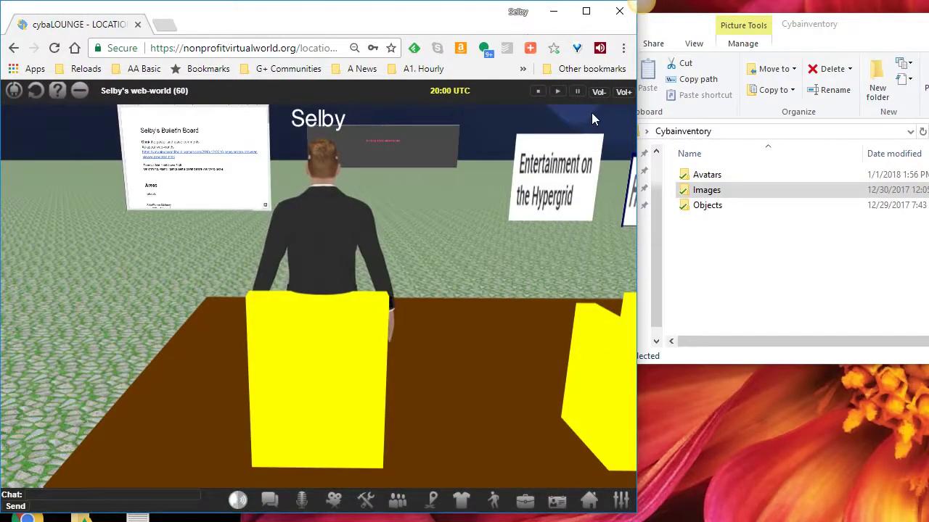
key(Up)
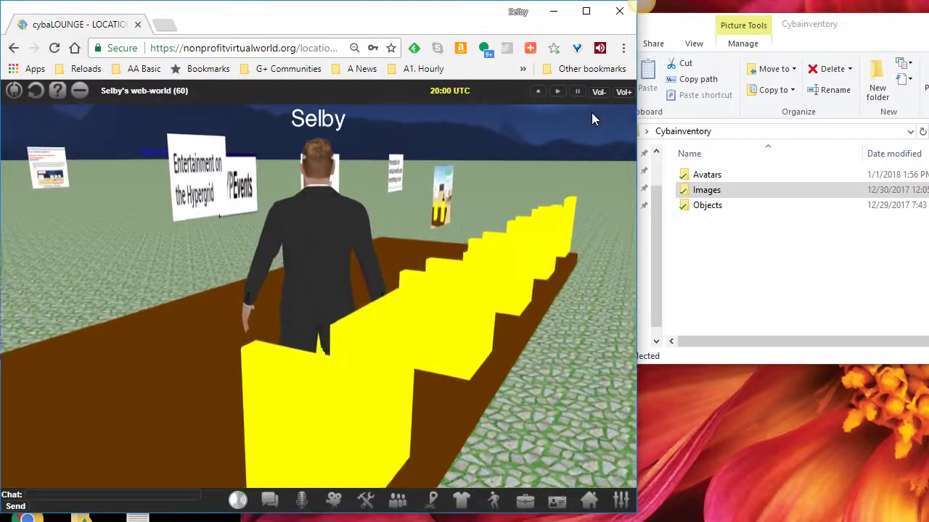
key(Up)
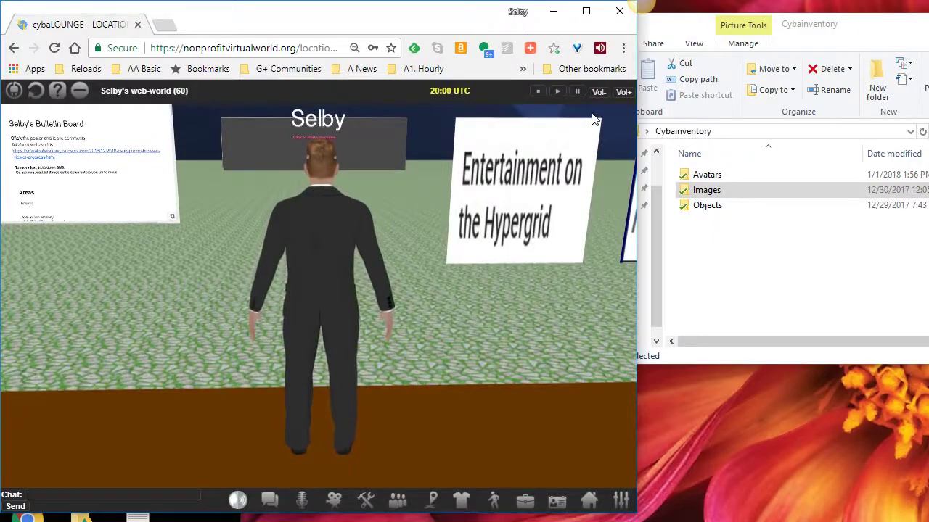
key(Up)
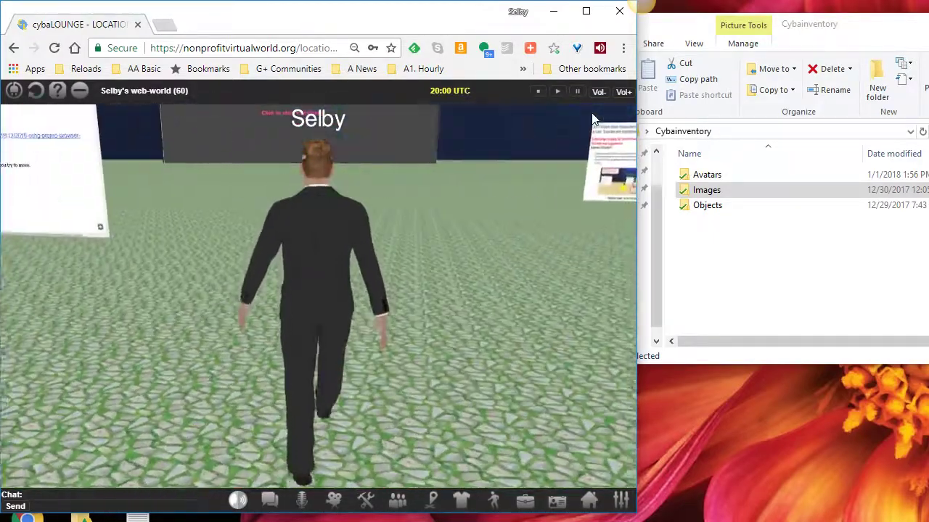
Walk the avatar past the tutorial poster and turn it on open ground to face the backs of the platform signs.
key(Up)
key(Right)
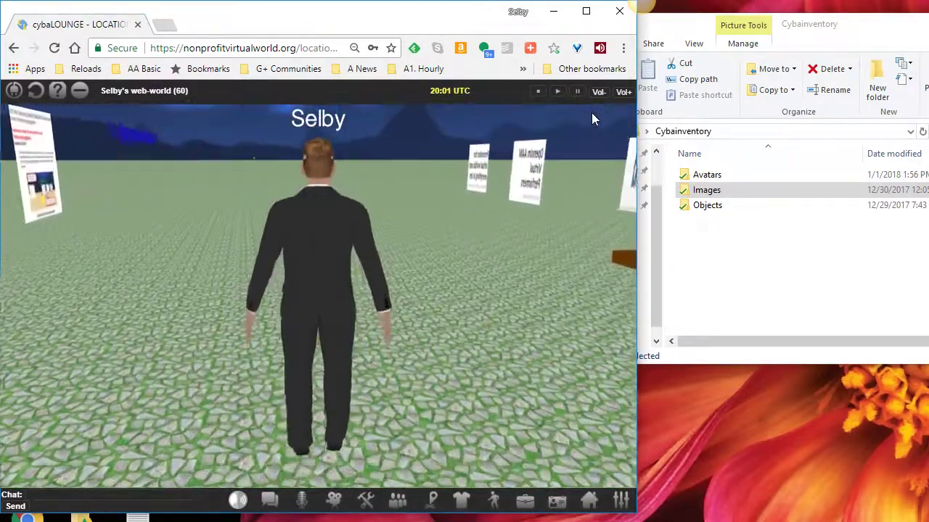
key(Left)
key(Up)
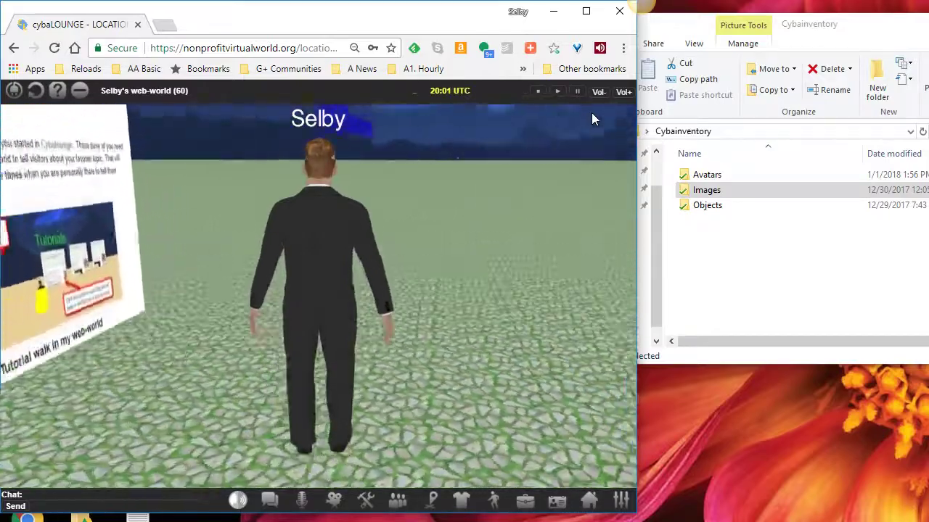
key(Left)
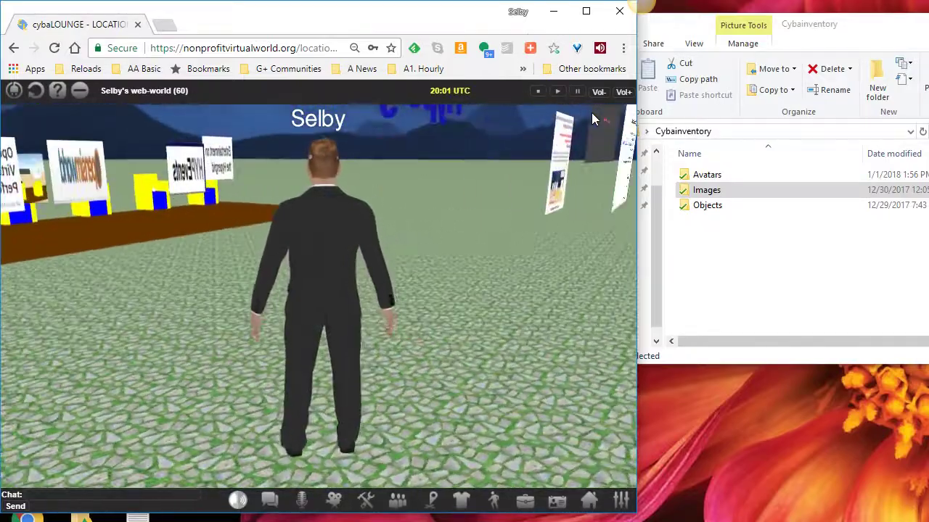
key(Right)
key(Up)
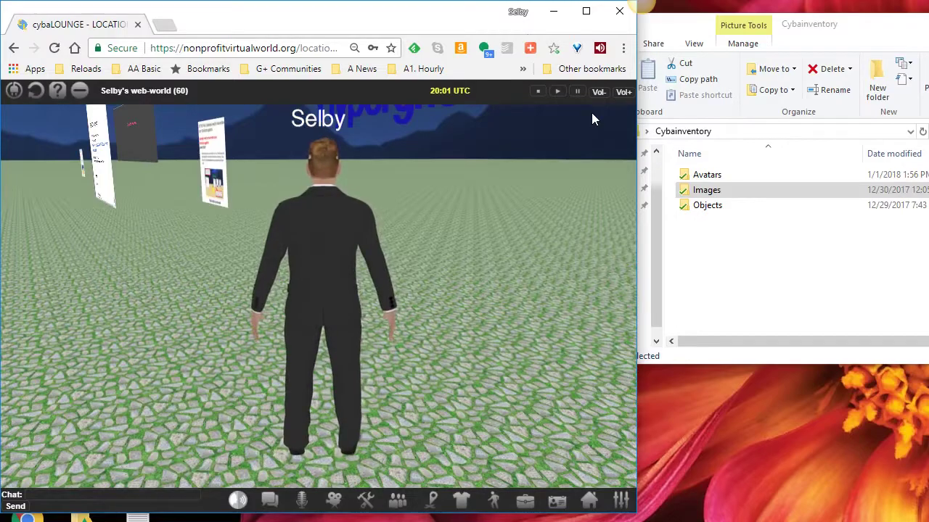
key(Left)
key(Left)
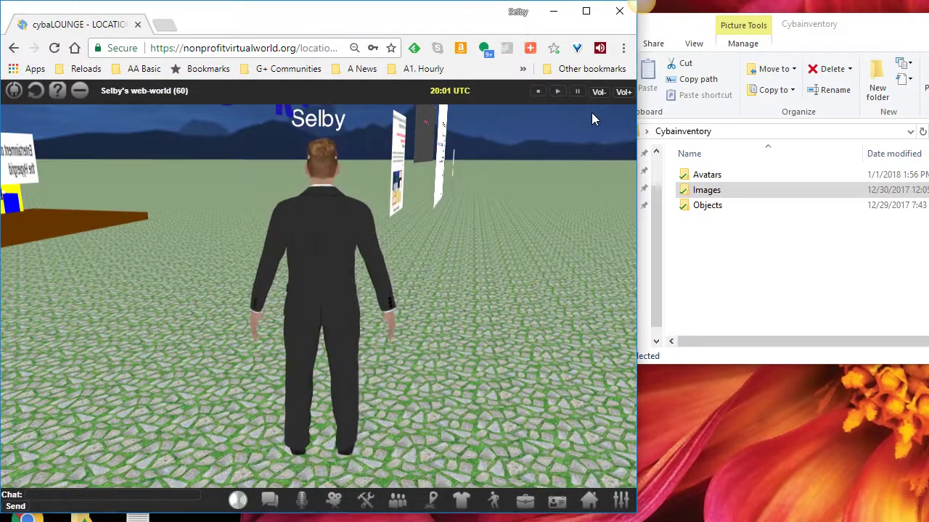
key(Left)
key(Right)
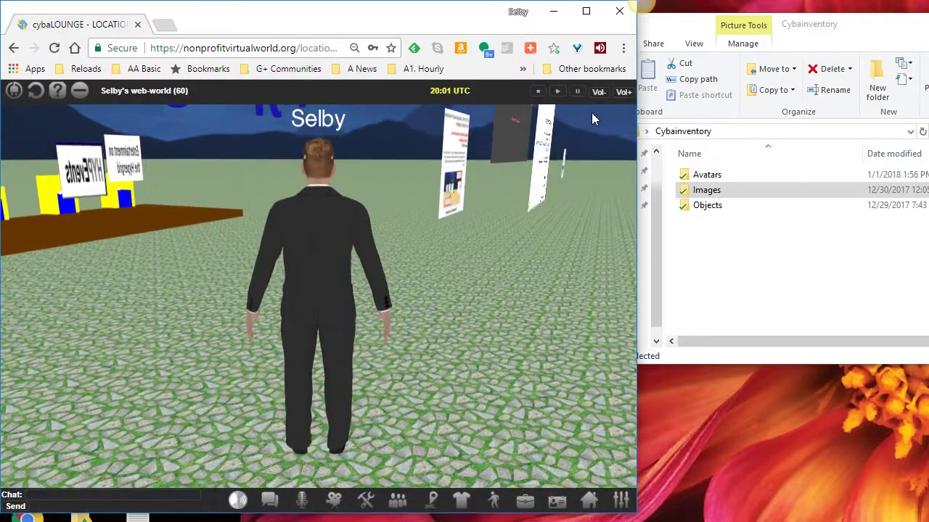
key(Left)
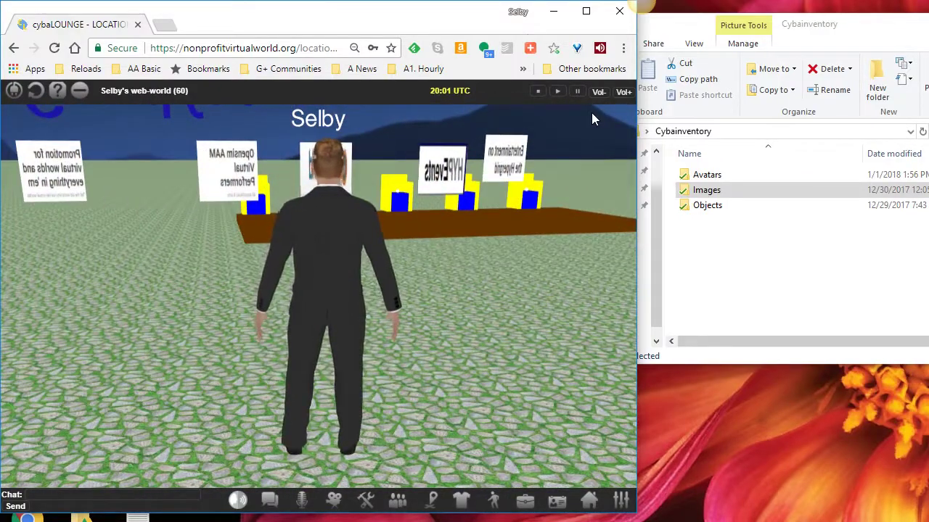
Open the Images folder in Cybainventory and place the Opensimworld logo image in the world in front of the avatar.
click(695, 190)
double_click(695, 190)
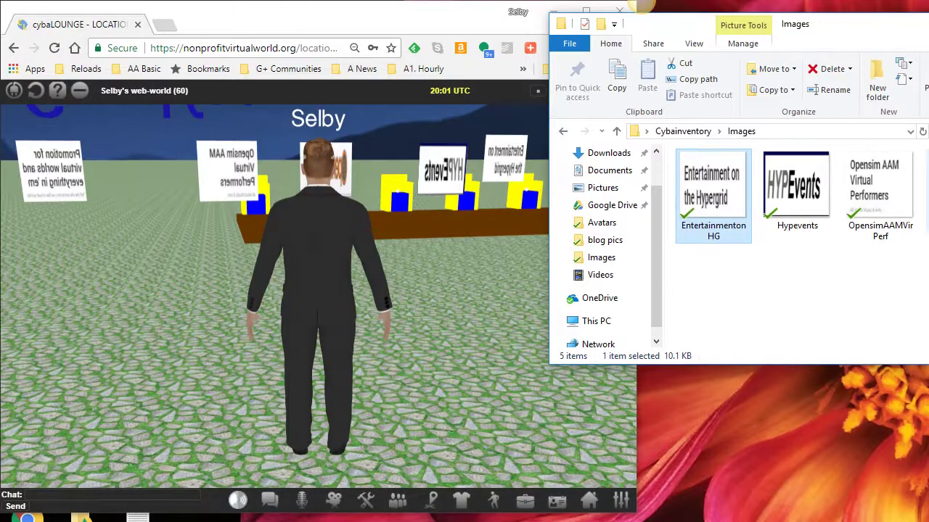
click(927, 191)
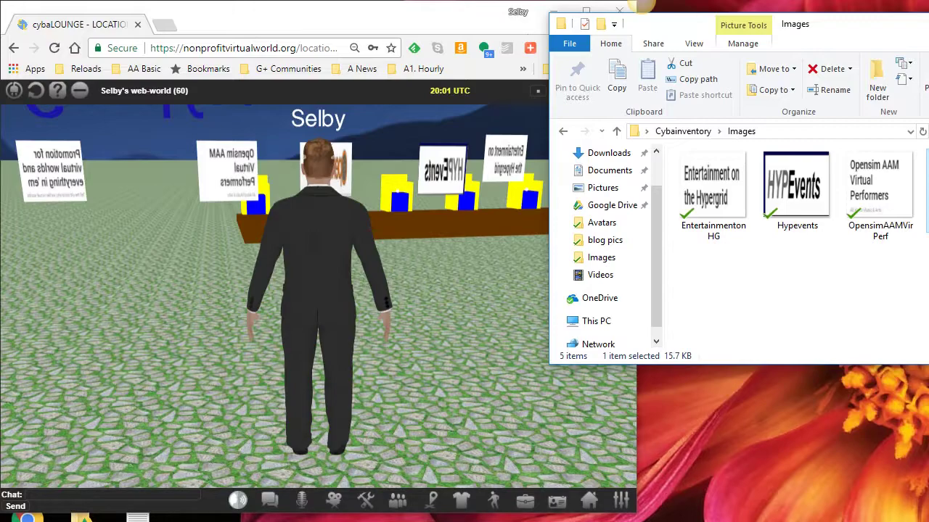
drag(927, 191, 360, 283)
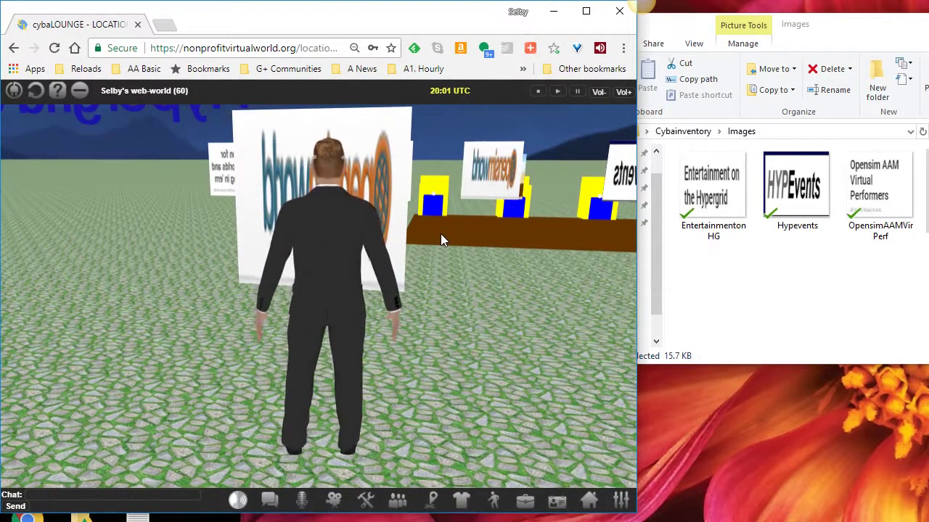
Turn and walk the avatar around the newly placed Opensimworld sign to examine its back and front.
key(Right)
key(Right)
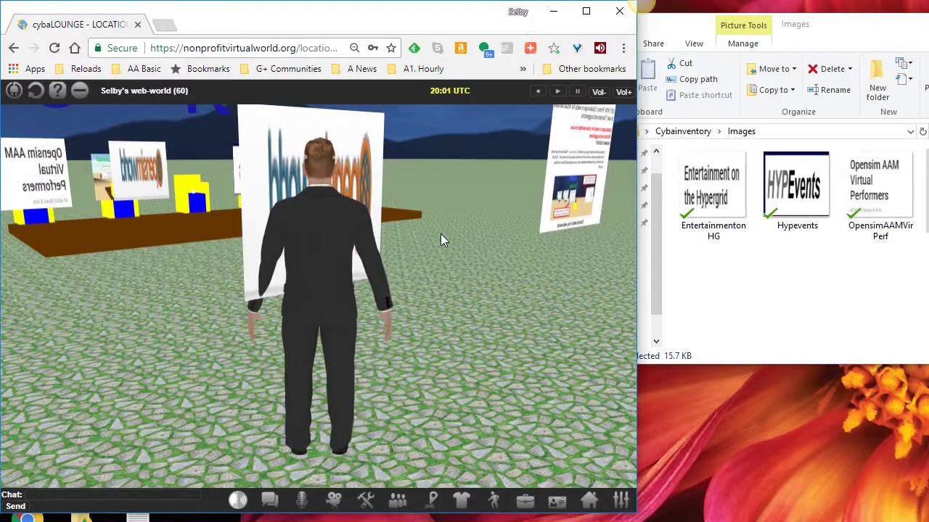
key(Left)
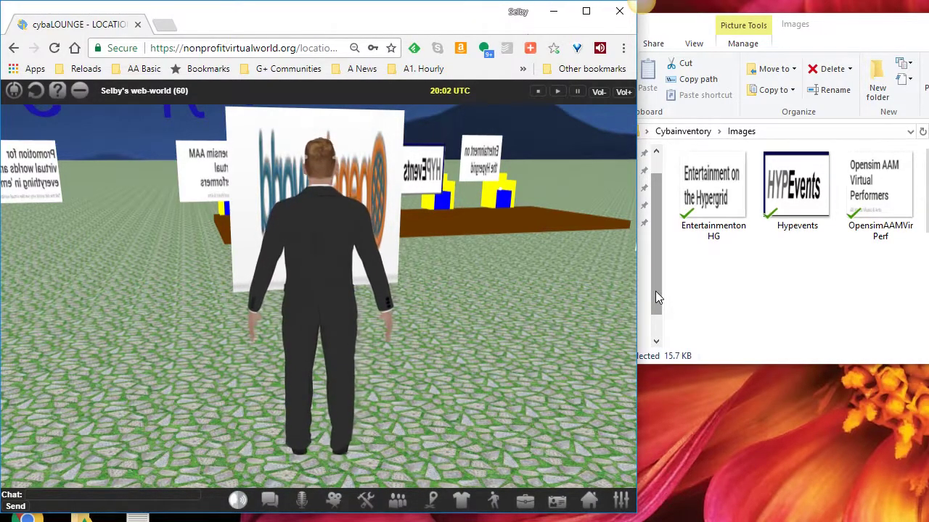
key(Right)
key(Right)
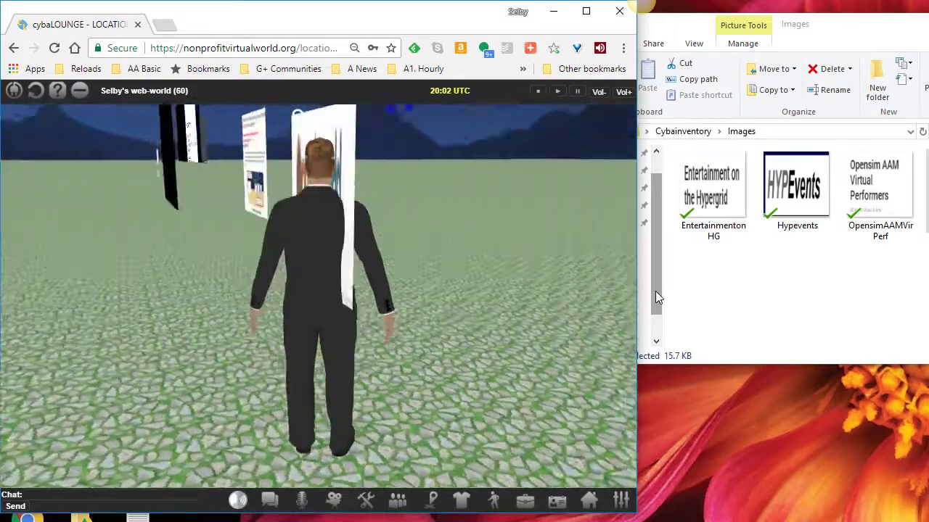
key(Up)
key(Left)
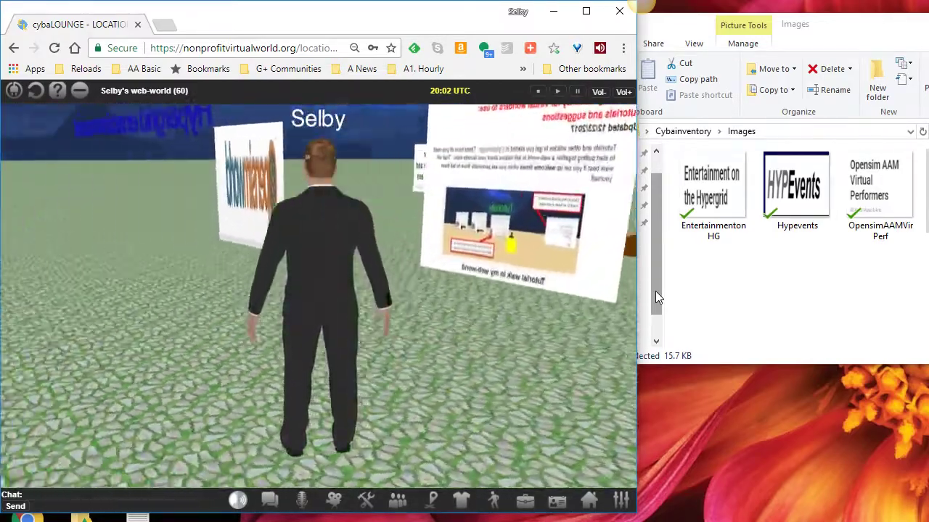
key(Up)
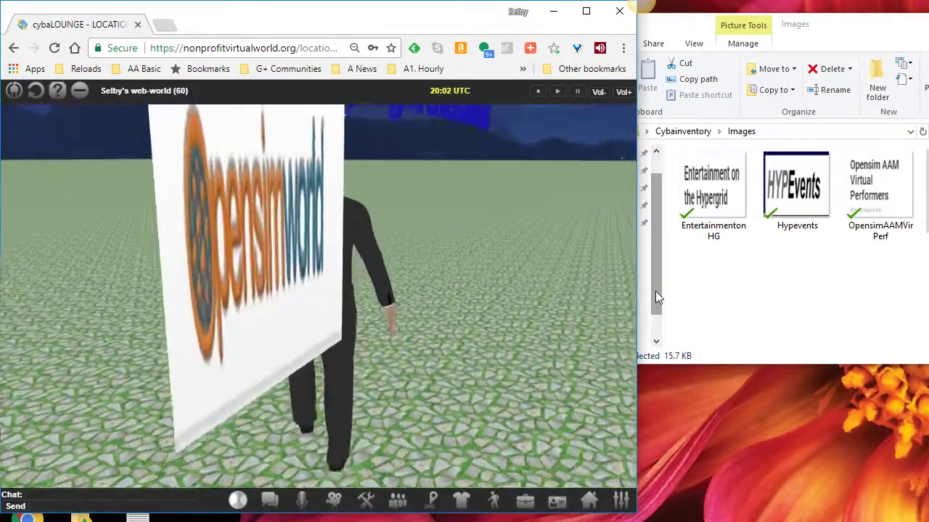
Turn the avatar back toward the platform and place the Hypevents image in the world in front of it.
key(Left)
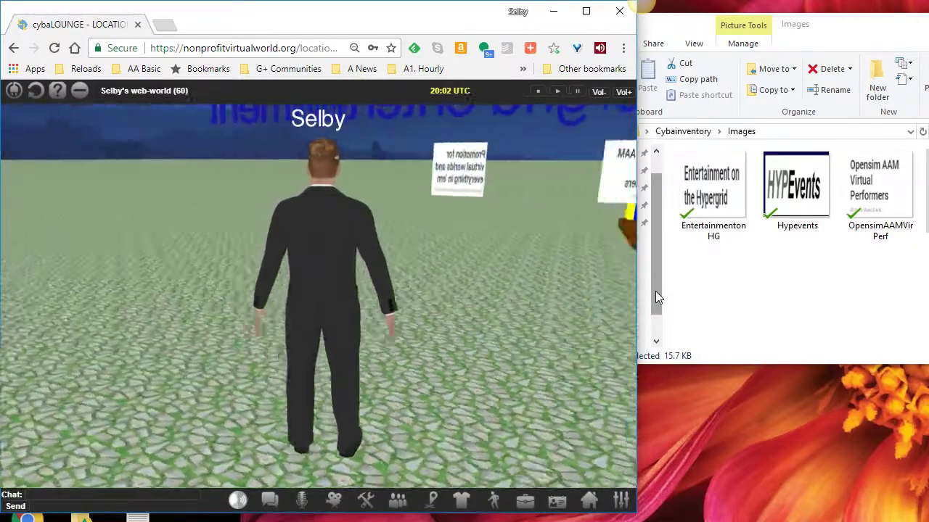
key(Left)
key(Left)
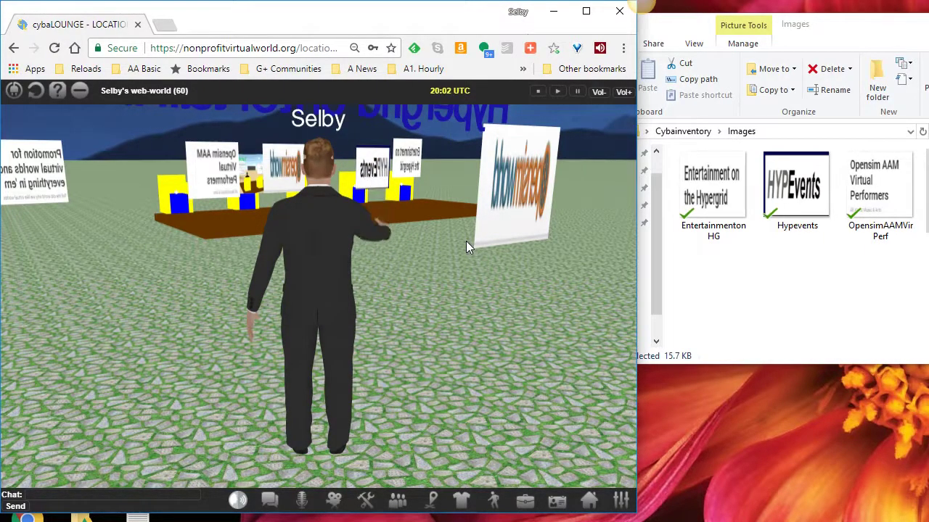
click(797, 185)
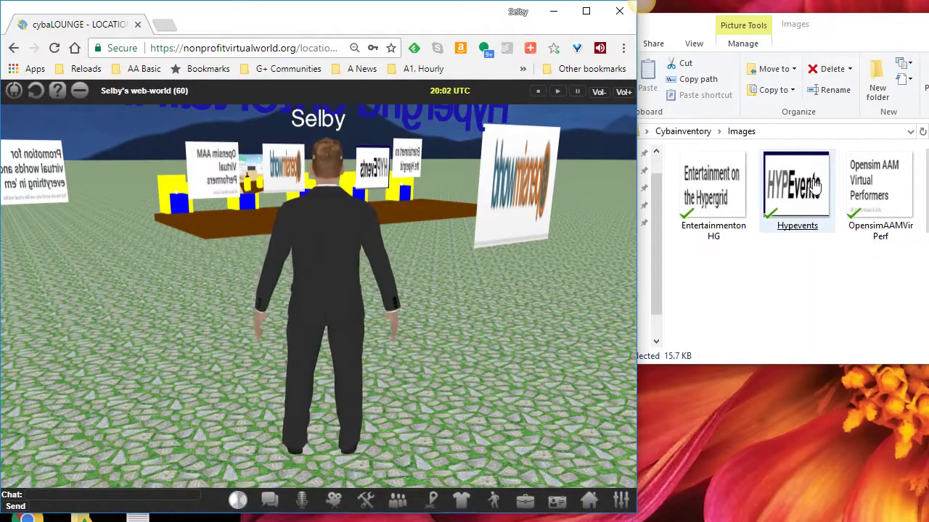
drag(797, 185, 283, 283)
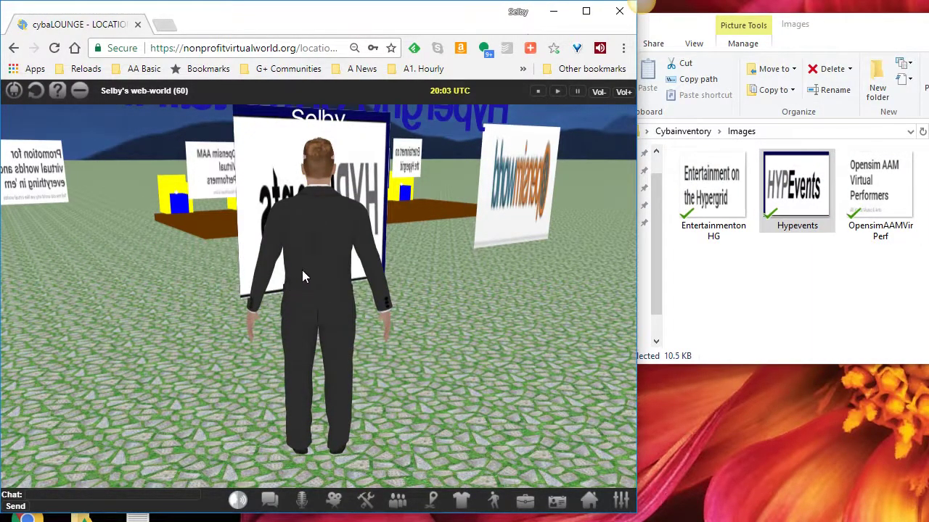
Walk the avatar around the new signs to the platform and back to examine the front of the HYPEvents sign.
key(Up)
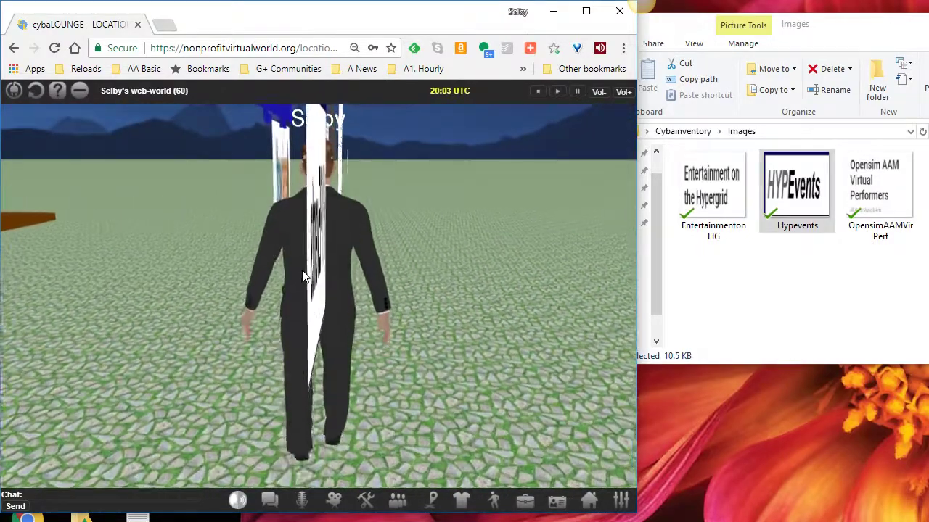
key(Right)
key(Up)
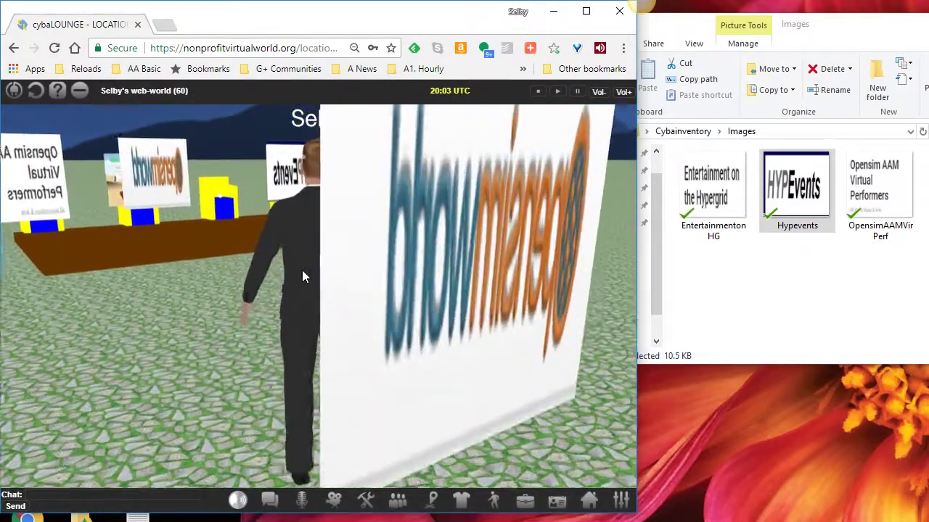
key(Left)
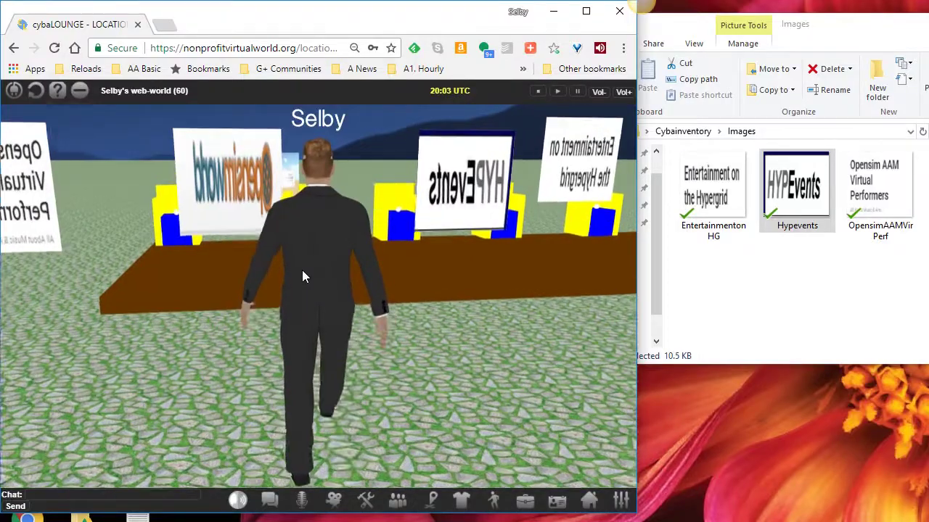
key(Up)
key(Left)
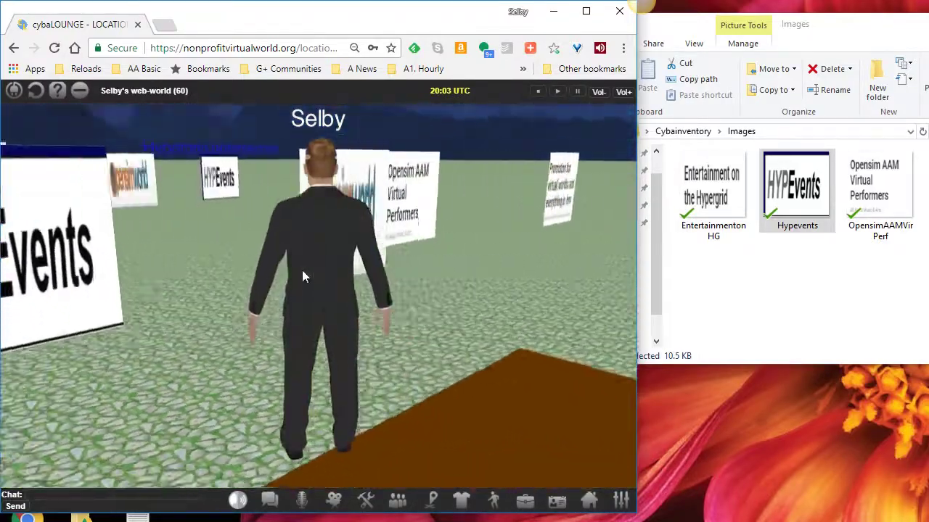
key(Left)
key(Up)
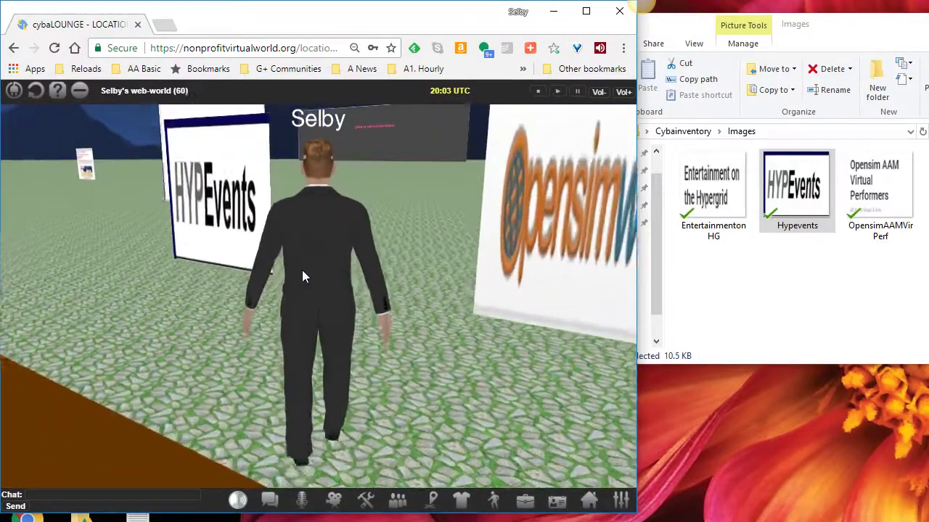
key(Left)
key(Up)
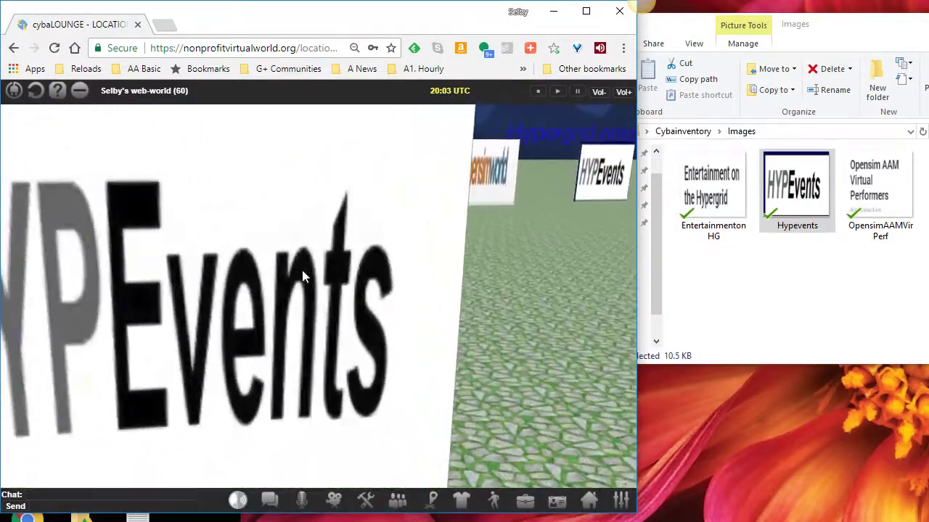
Walk the avatar past the Opensim AAM Virtual Performers sign and the bulletin board, then turn it toward the platform to examine the placed signs.
key(Left)
key(Up)
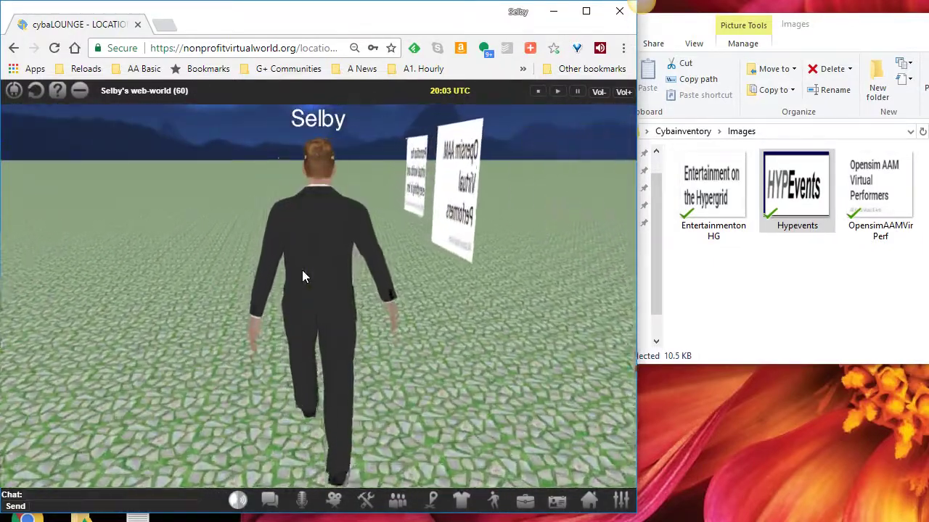
key(Up)
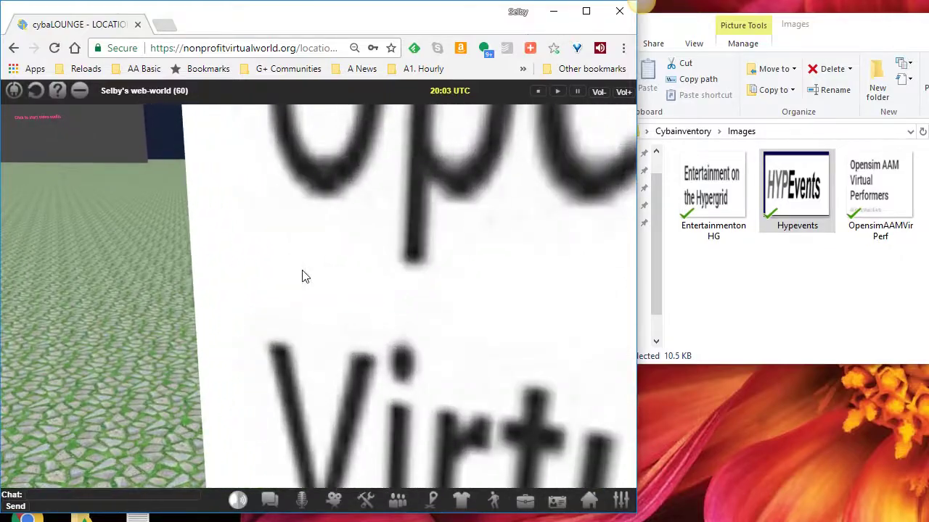
key(Left)
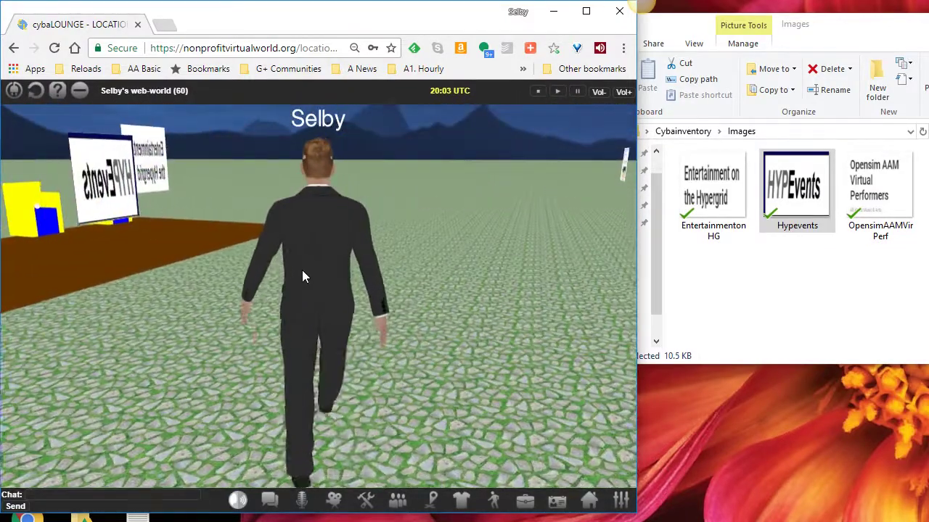
key(Up)
key(Right)
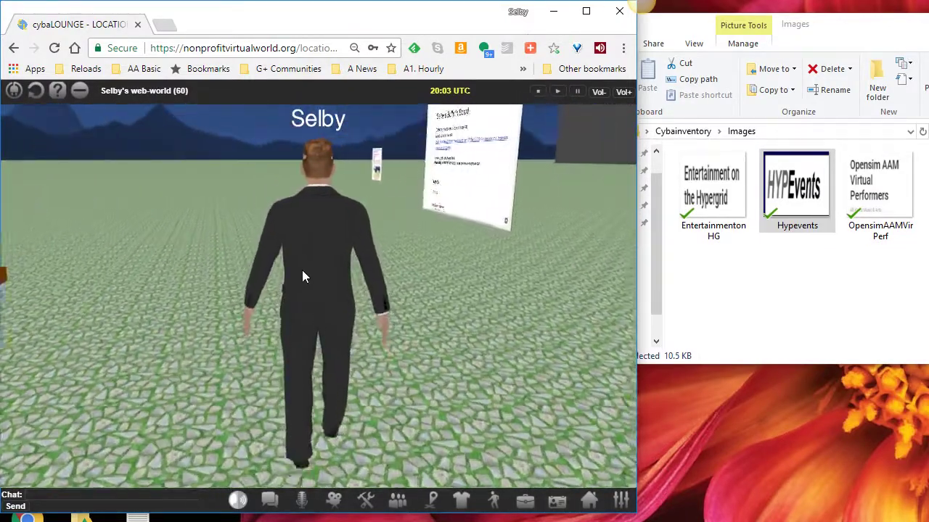
key(Left)
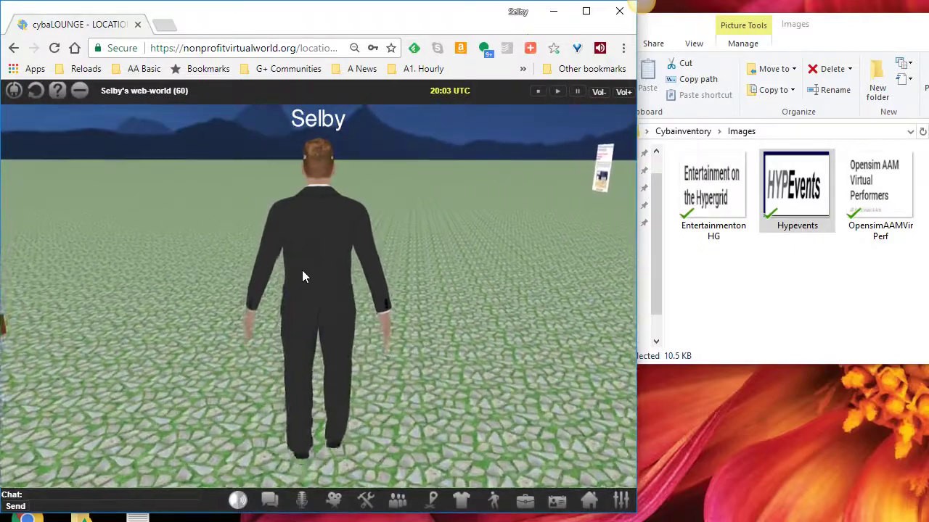
key(Left)
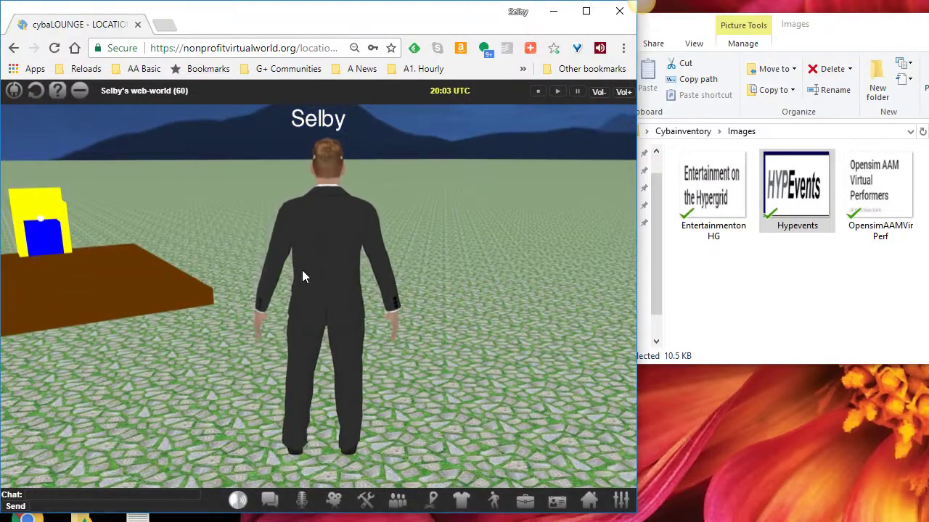
Move the file window clear of the world view and open the Avatars folder in Cybainventory.
drag(887, 29, 928, 53)
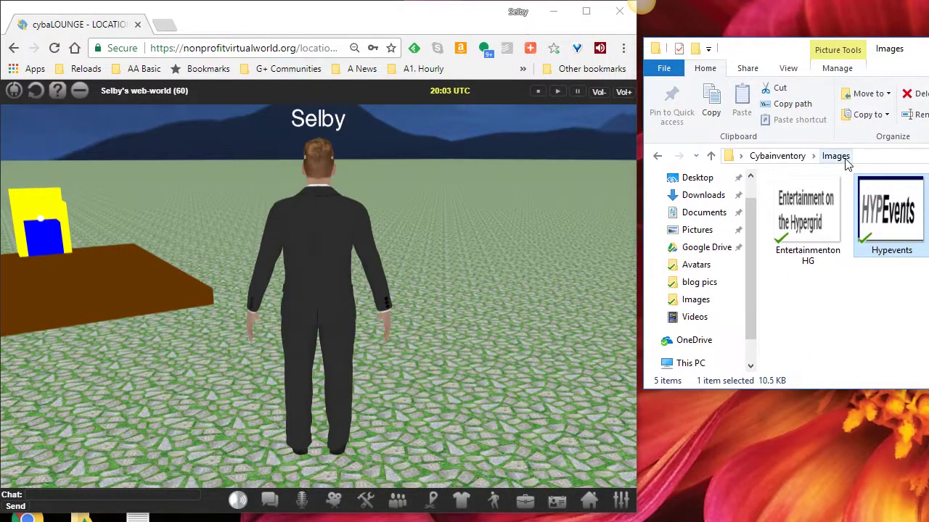
click(780, 157)
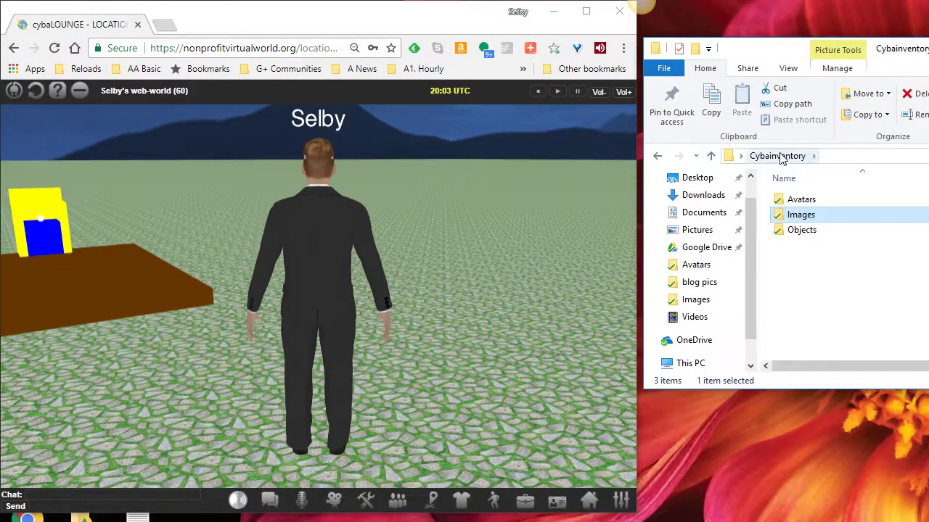
click(801, 201)
double_click(801, 201)
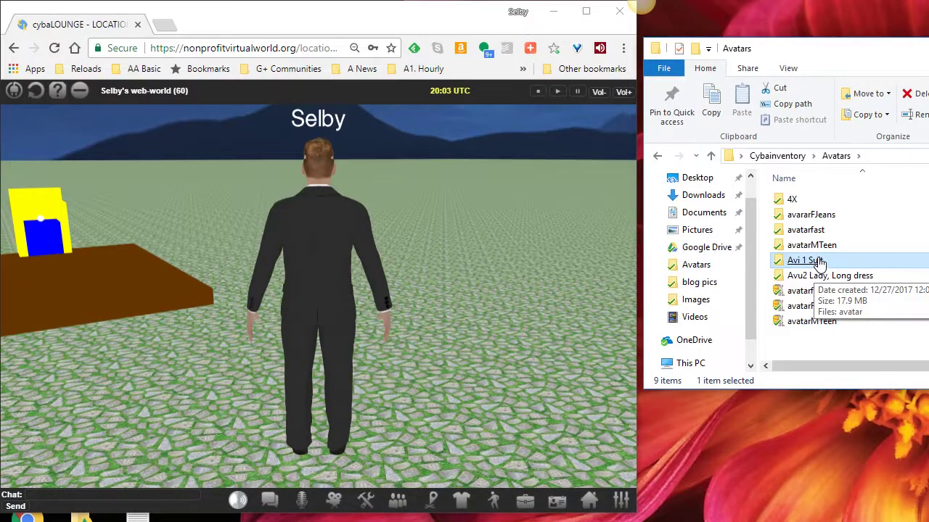
key(Up)
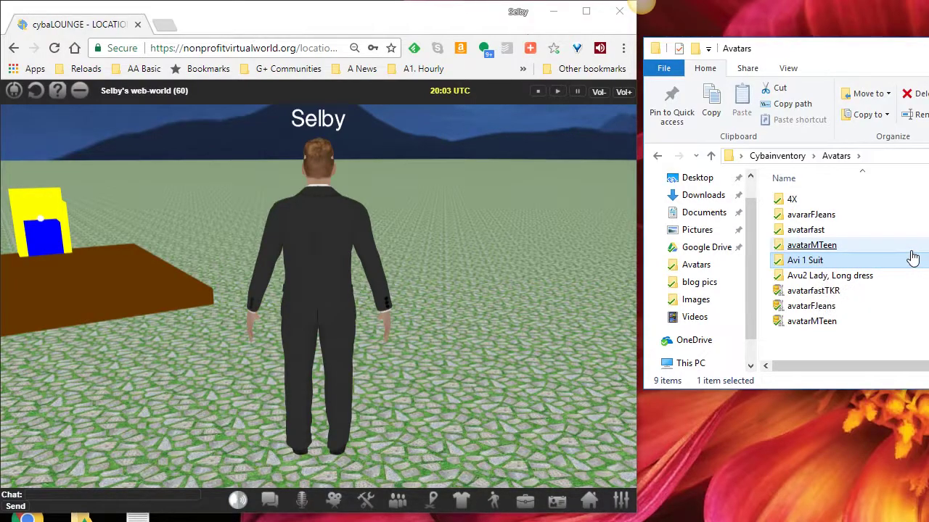
mouse_move(800, 261)
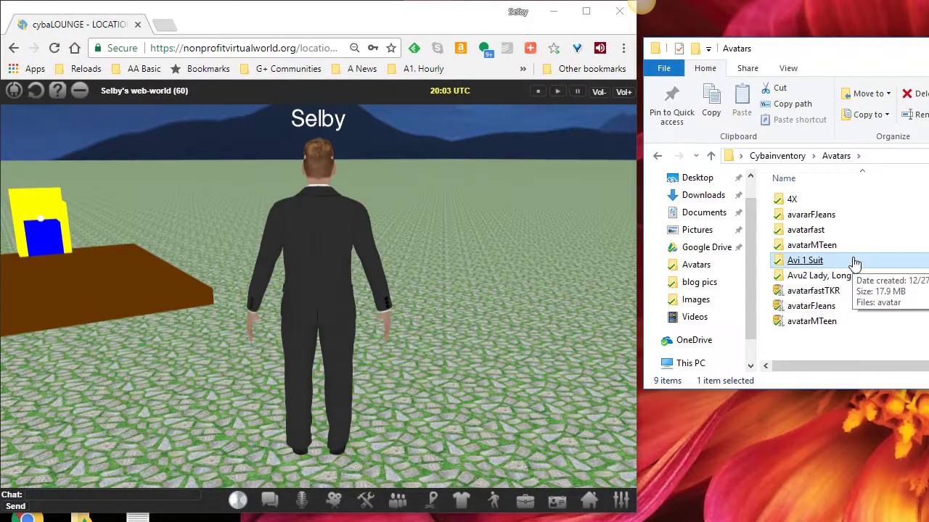
mouse_move(798, 238)
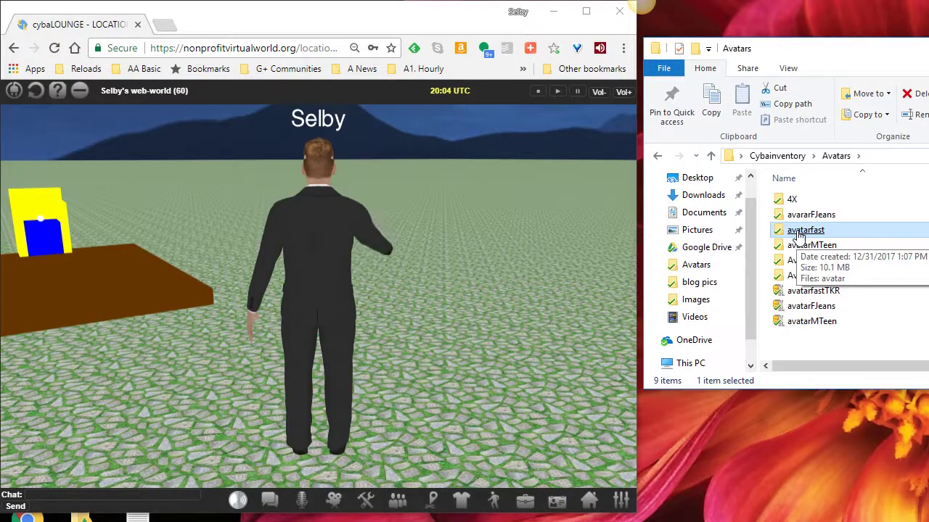
Open the avatarfast folder and load its avatar file into the world to change the avatar's appearance.
double_click(798, 236)
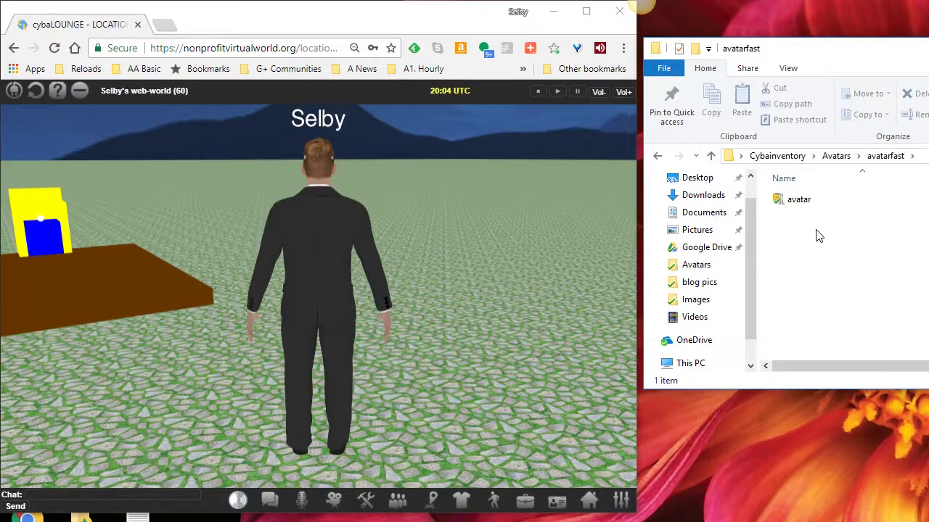
click(782, 210)
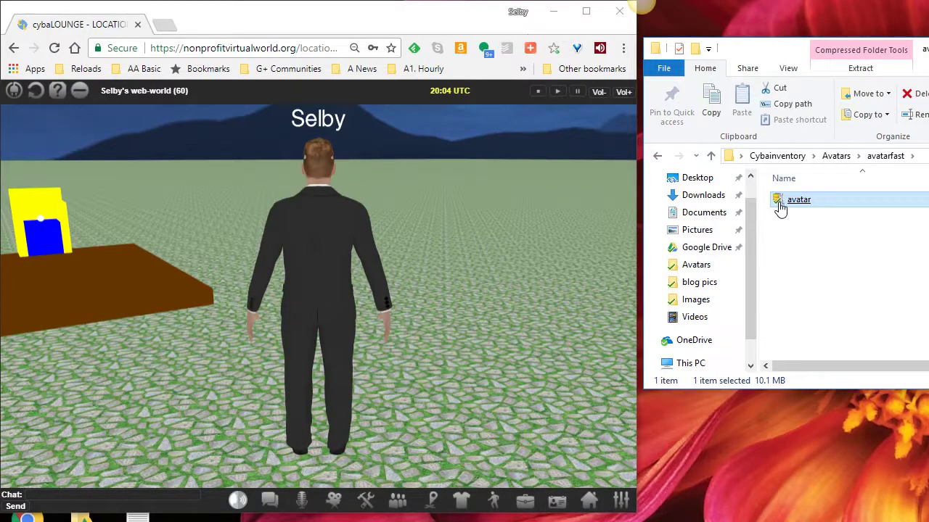
drag(779, 209, 382, 296)
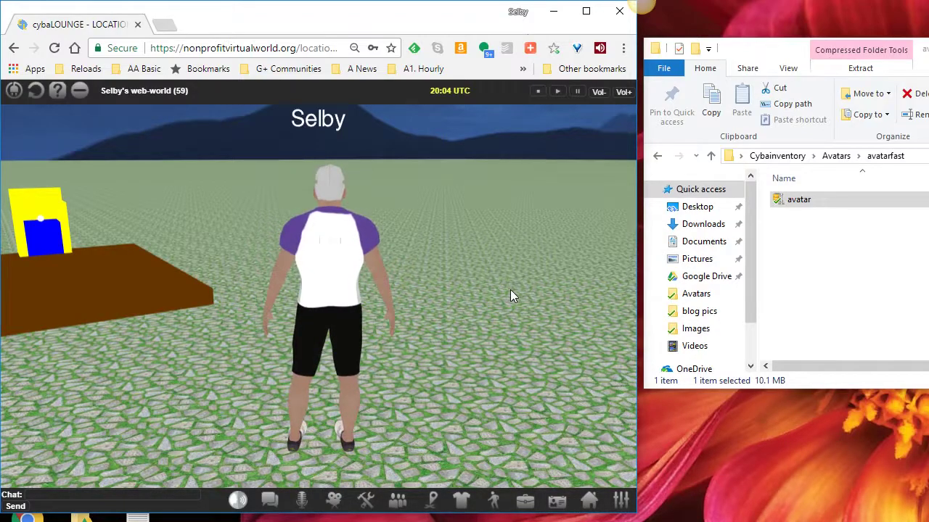
Walk the changed avatar onto the brown platform and seat it on the nearest yellow chair.
key(Up)
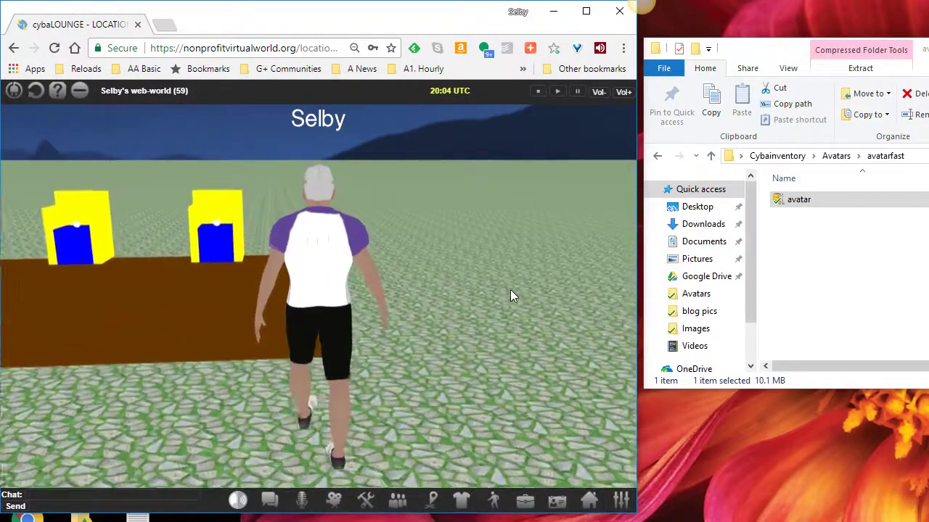
key(Left)
key(Right)
key(Left)
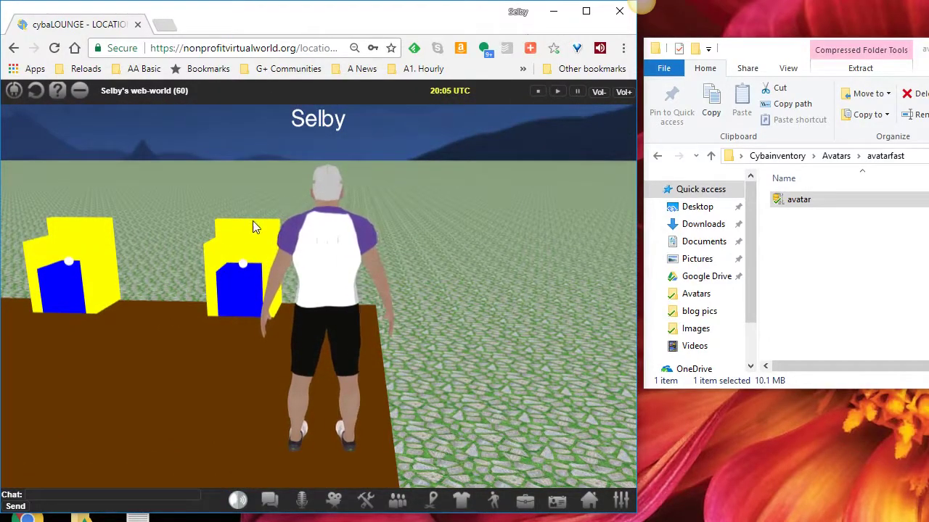
click(247, 267)
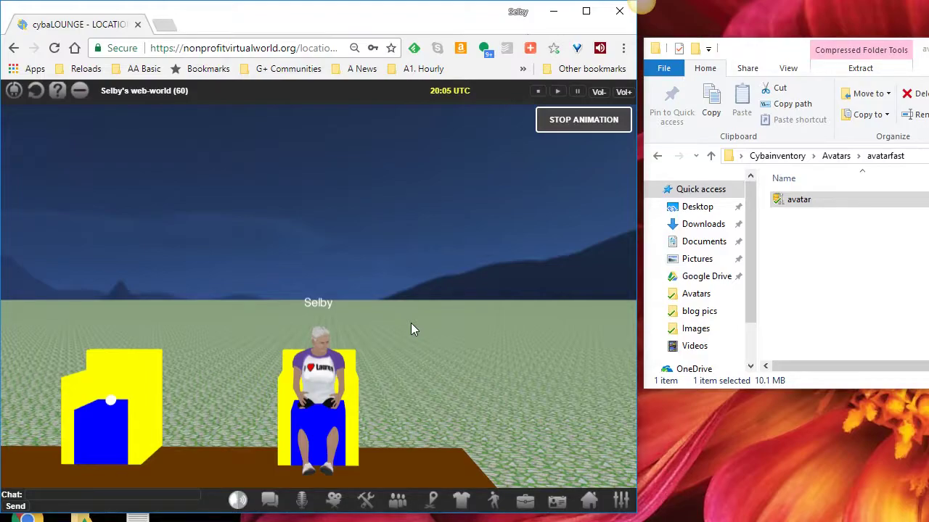
Stop the avatar's sitting animation and walk it to the platform edge facing the bulletin board.
scroll(392, 367, up, 2)
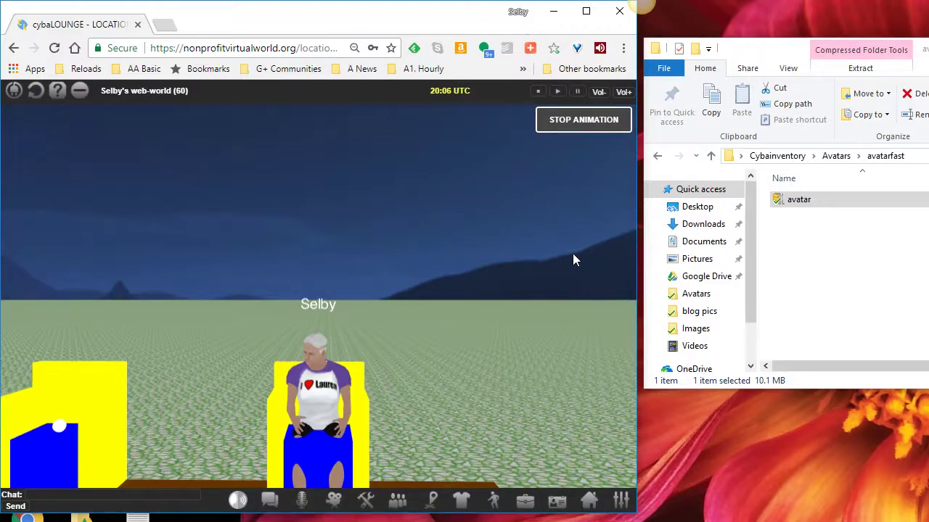
click(563, 122)
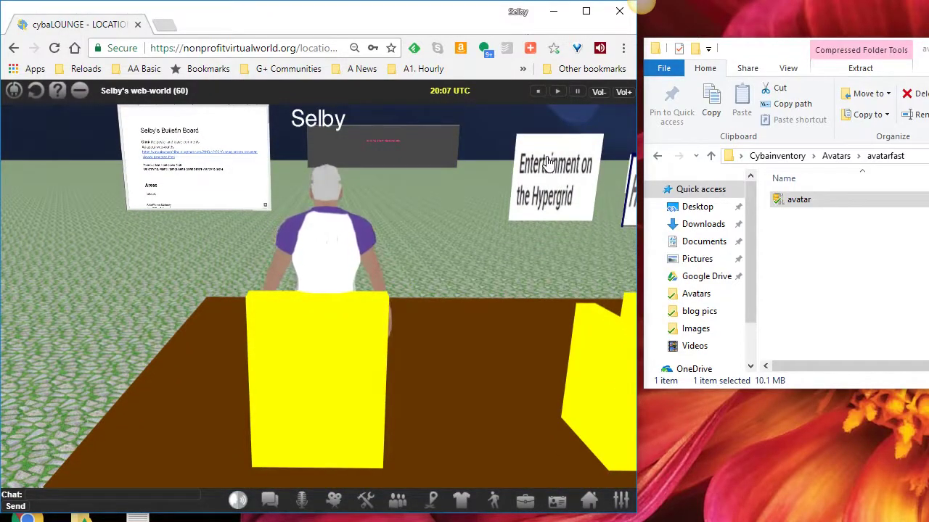
key(Up)
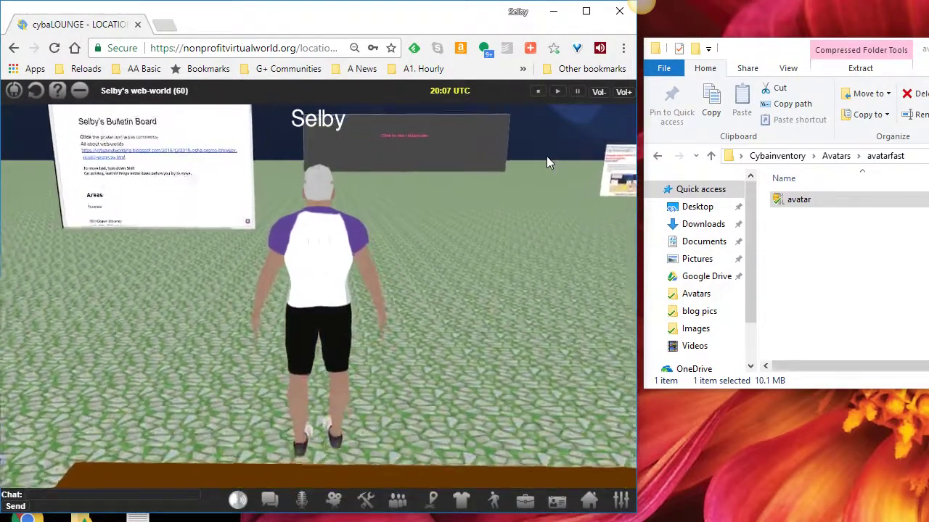
Return to the Avatars folder and select the avararFJeans folder from the avatar folders.
click(880, 203)
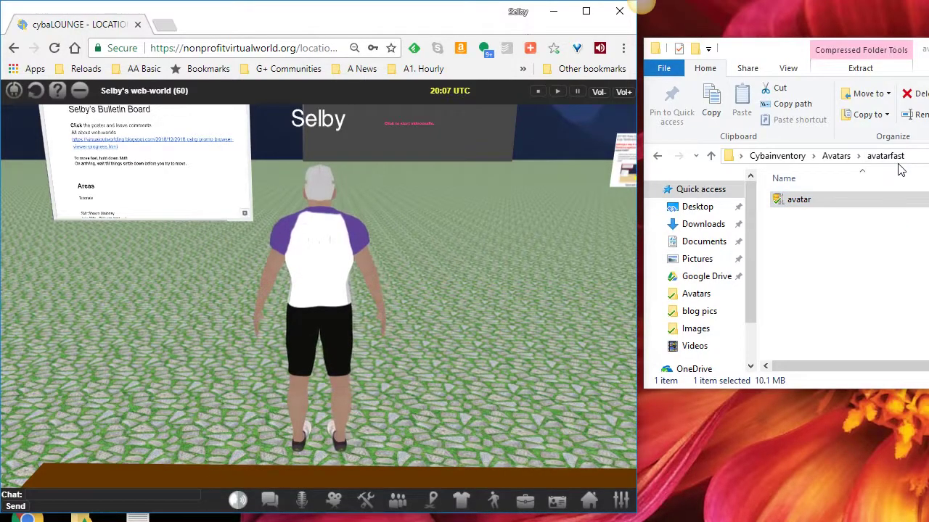
click(836, 156)
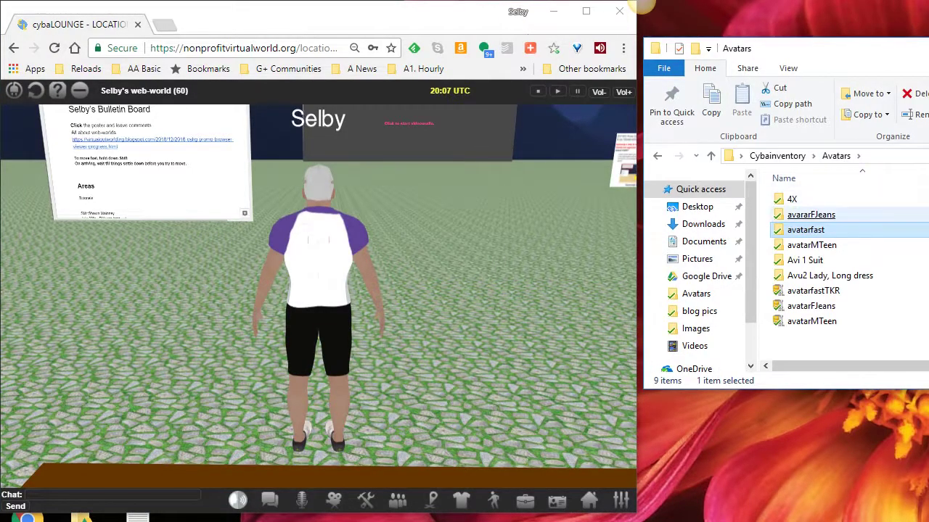
click(798, 250)
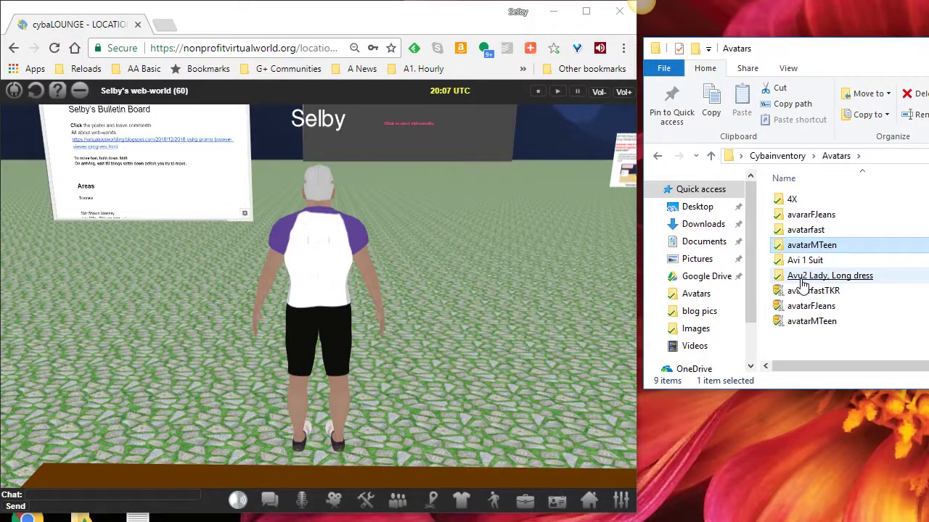
click(802, 281)
click(805, 245)
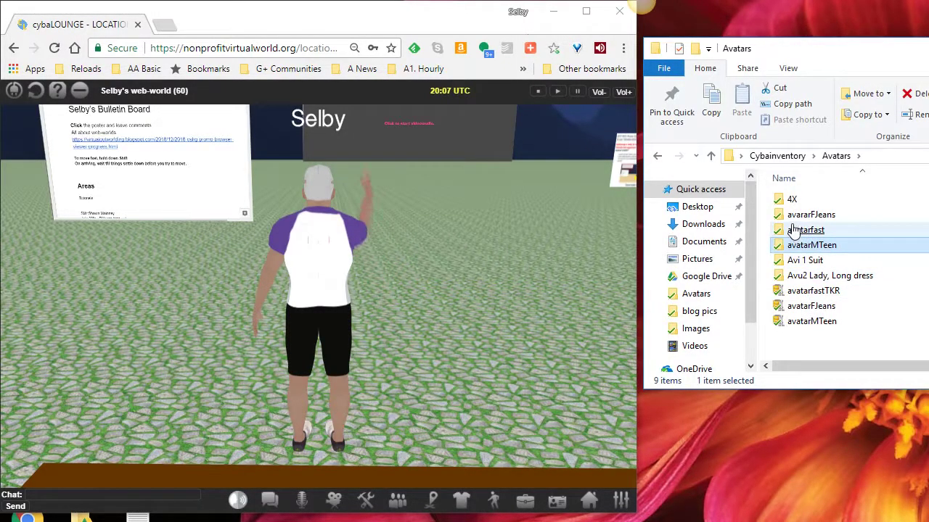
click(793, 219)
click(795, 231)
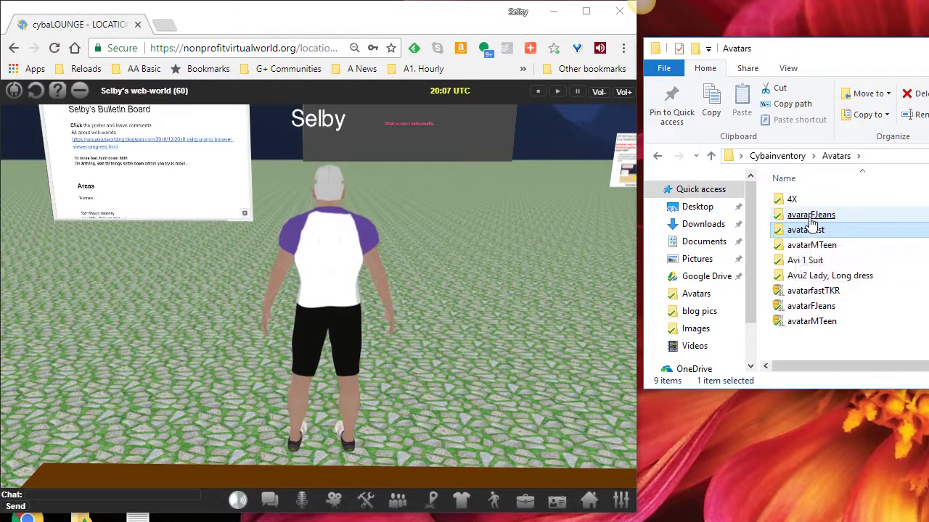
click(795, 219)
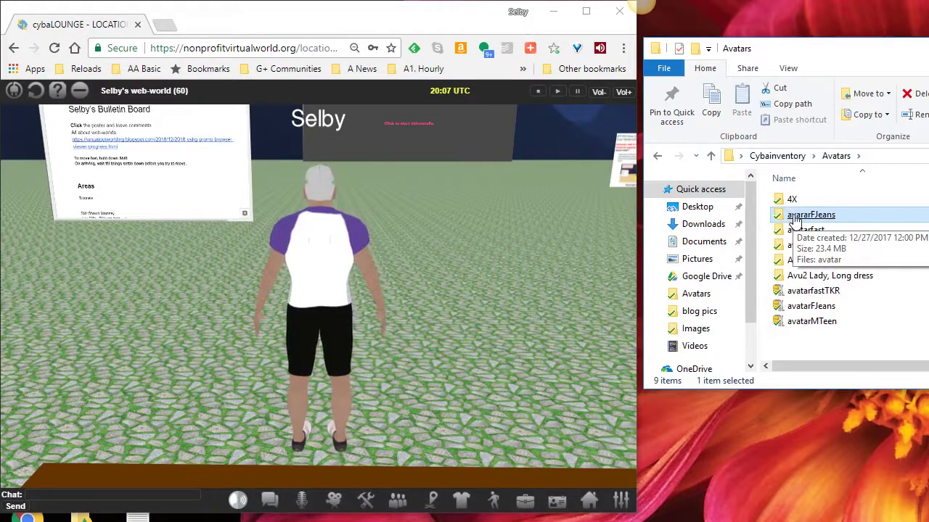
Open the avararFJeans folder and load its avatar file into the world to replace the current avatar.
double_click(795, 216)
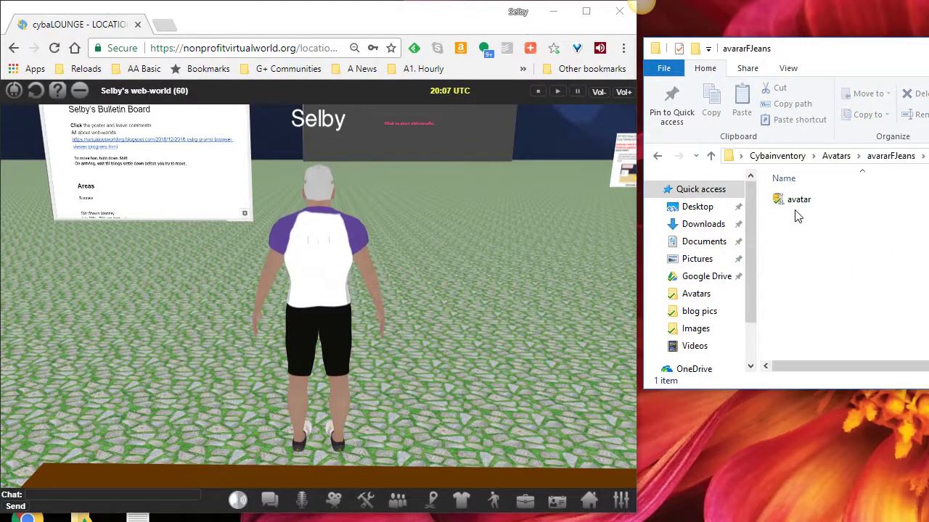
click(800, 207)
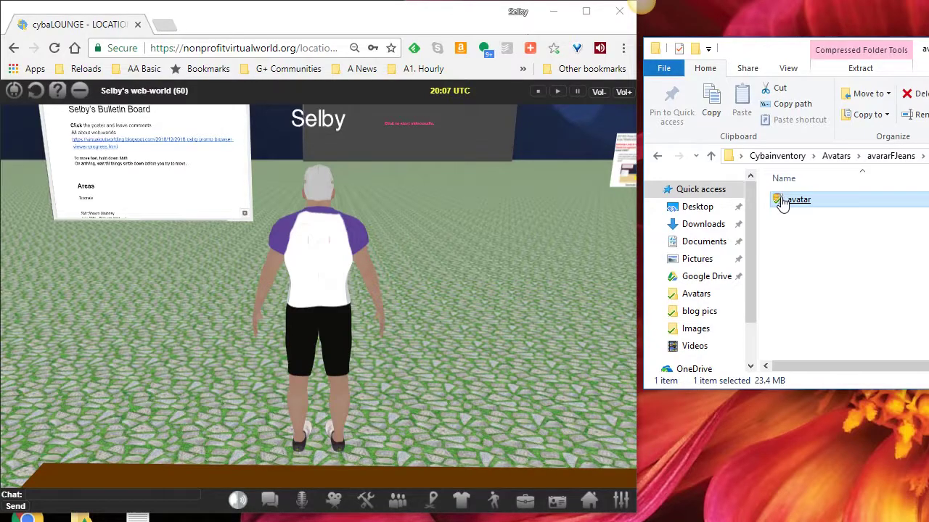
drag(786, 201, 354, 268)
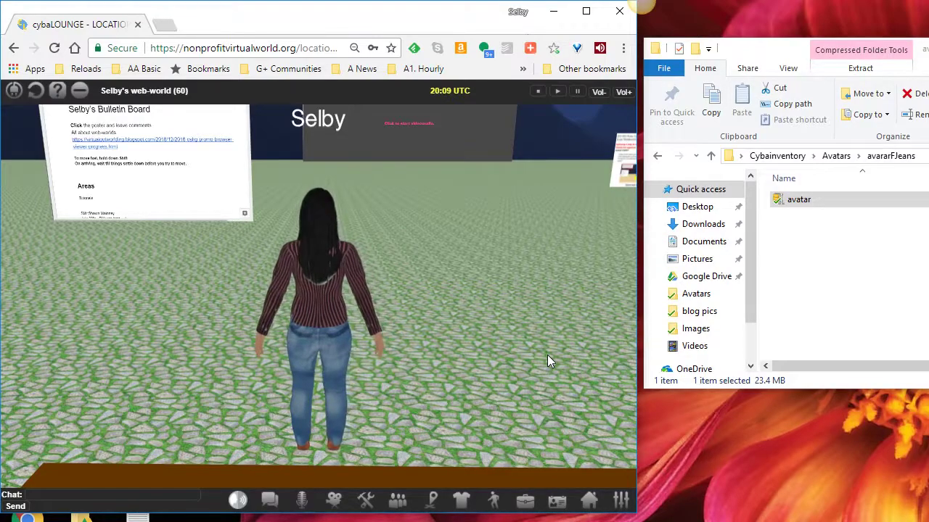
Turn the avatar in jeans around on the platform and seat it on the yellow chair.
key(Up)
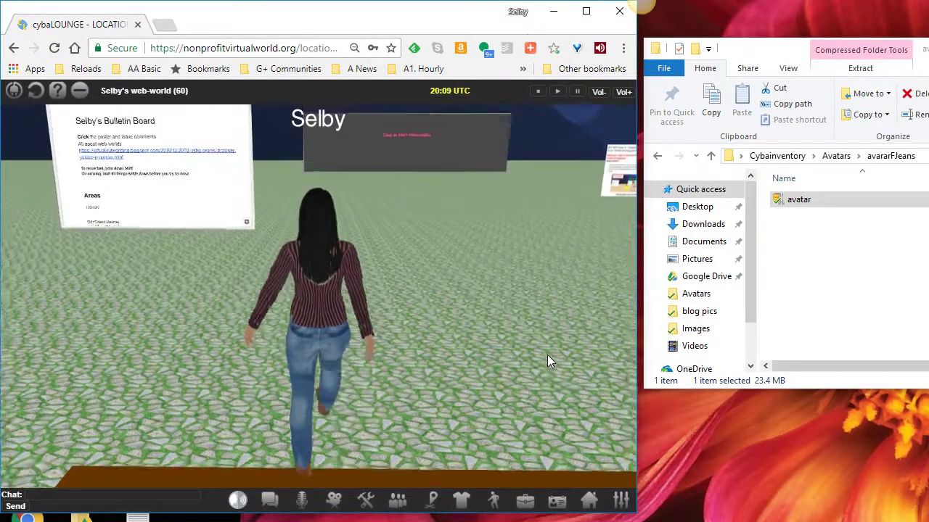
key(Right)
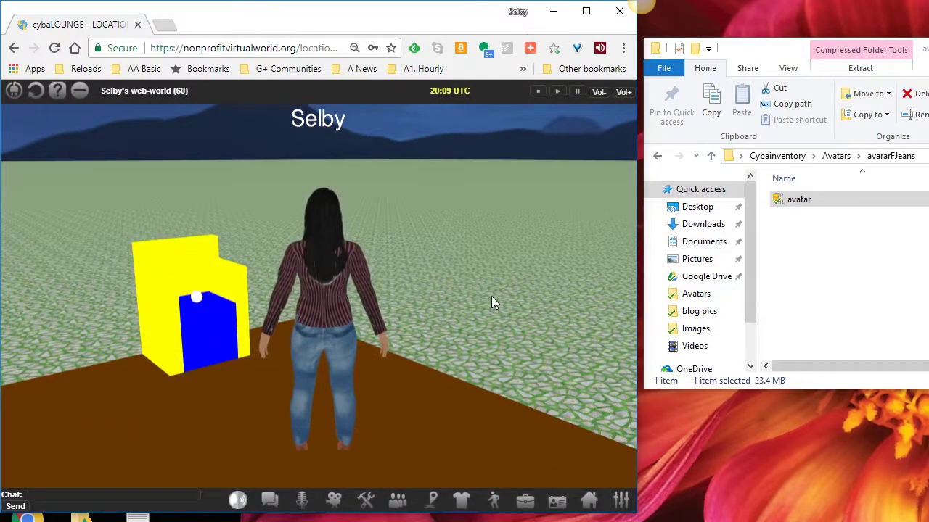
click(208, 305)
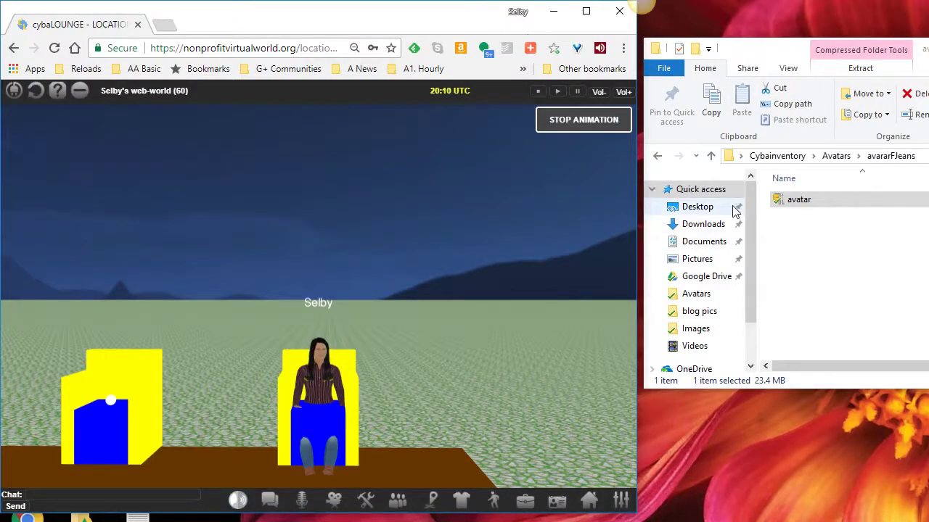
Go back from the avararFJeans folder to the main Cybainventory folder.
click(836, 156)
click(780, 157)
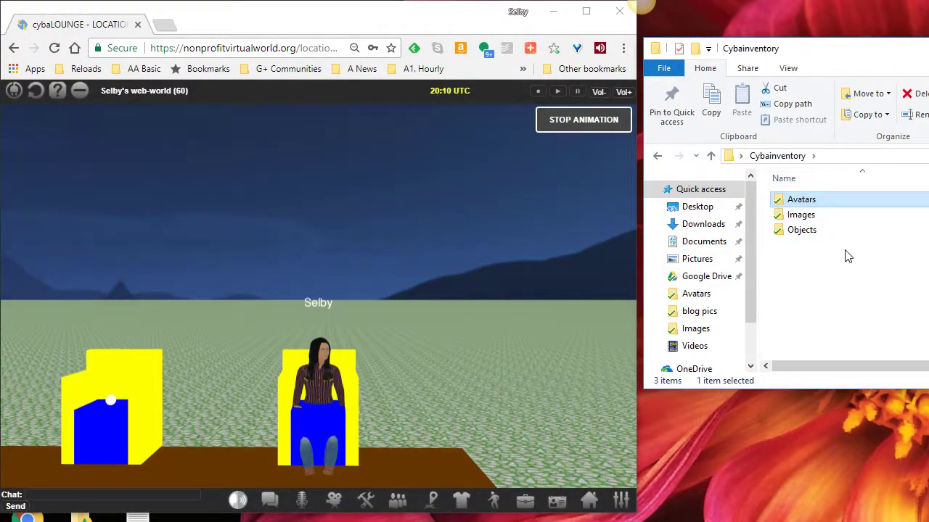